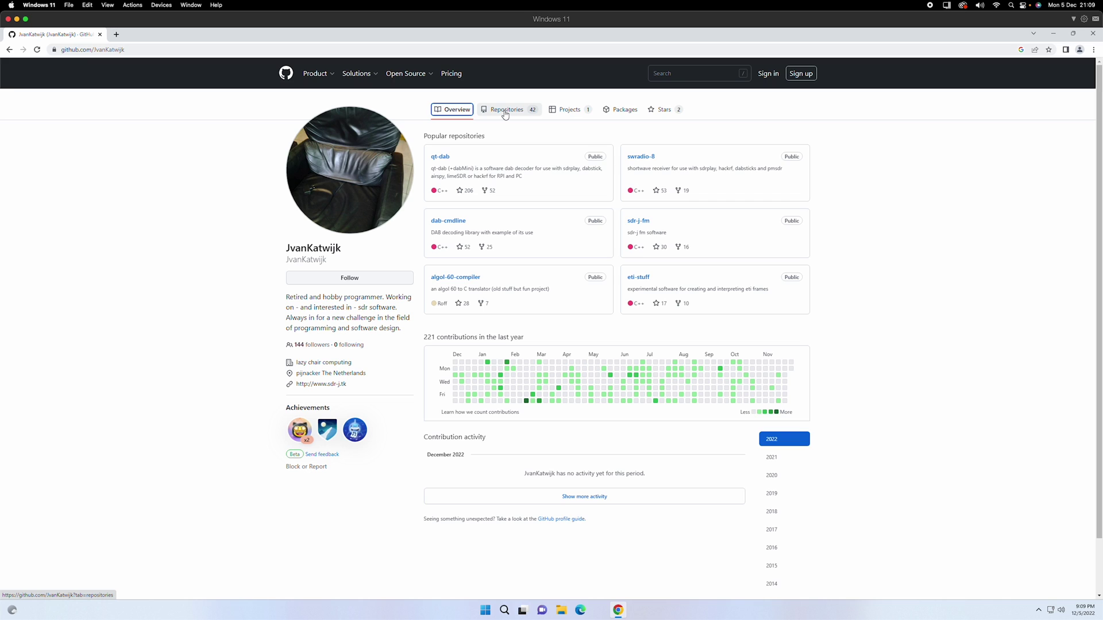
Open the developer's repositories list, then the unoPlugins-jan repository
left_click(504, 111)
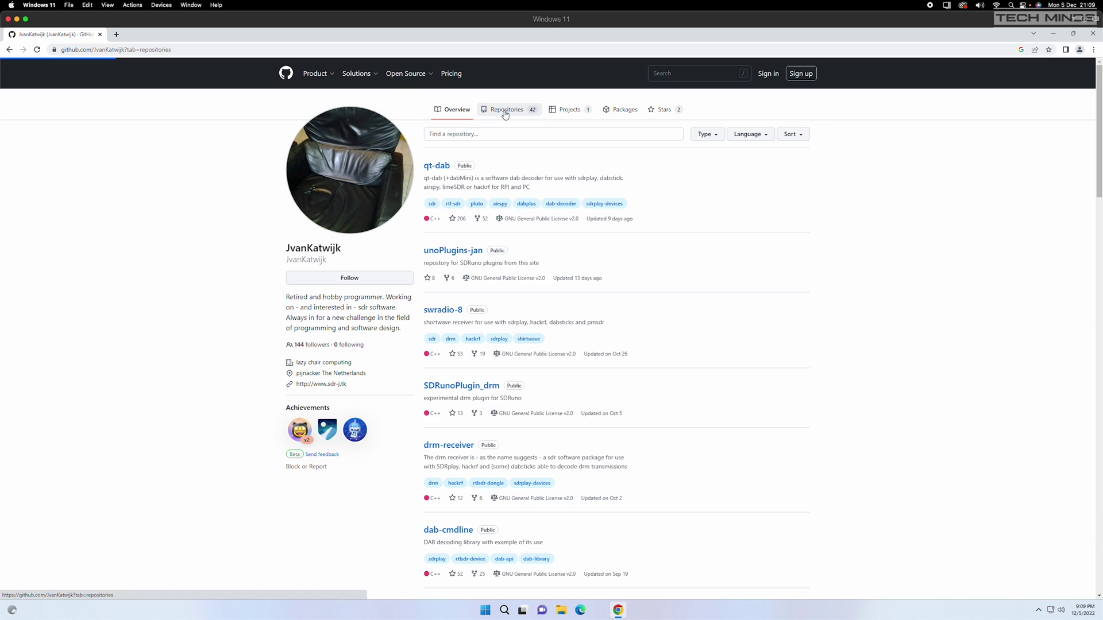
left_click(450, 256)
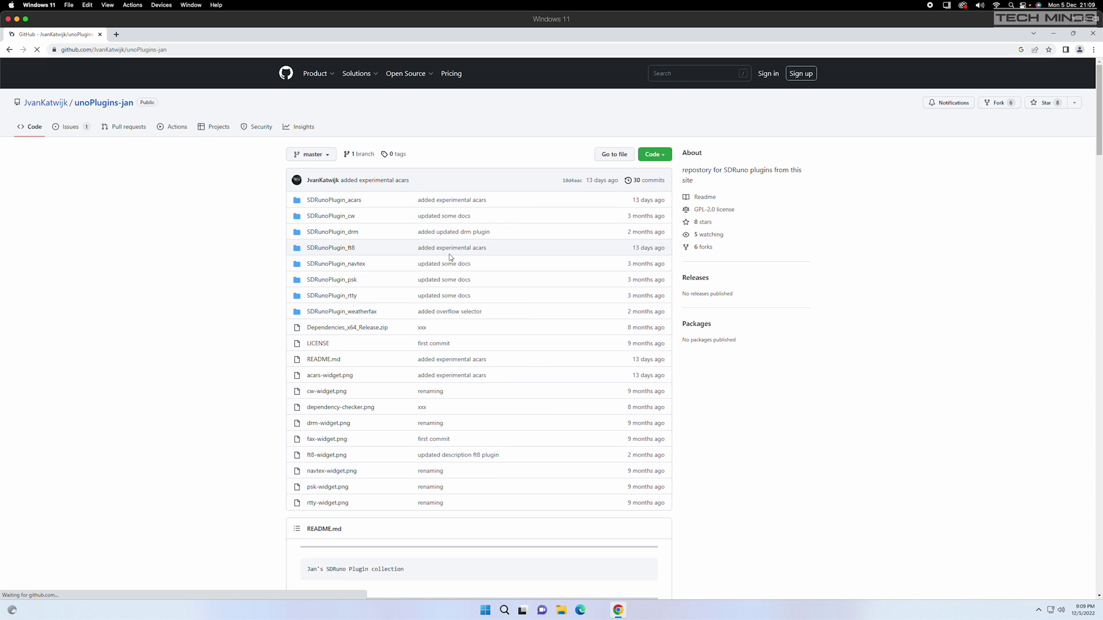
Read through the unoPlugins-jan README's plugin descriptions, then jump back to the top
scroll(587, 369, "down", 7)
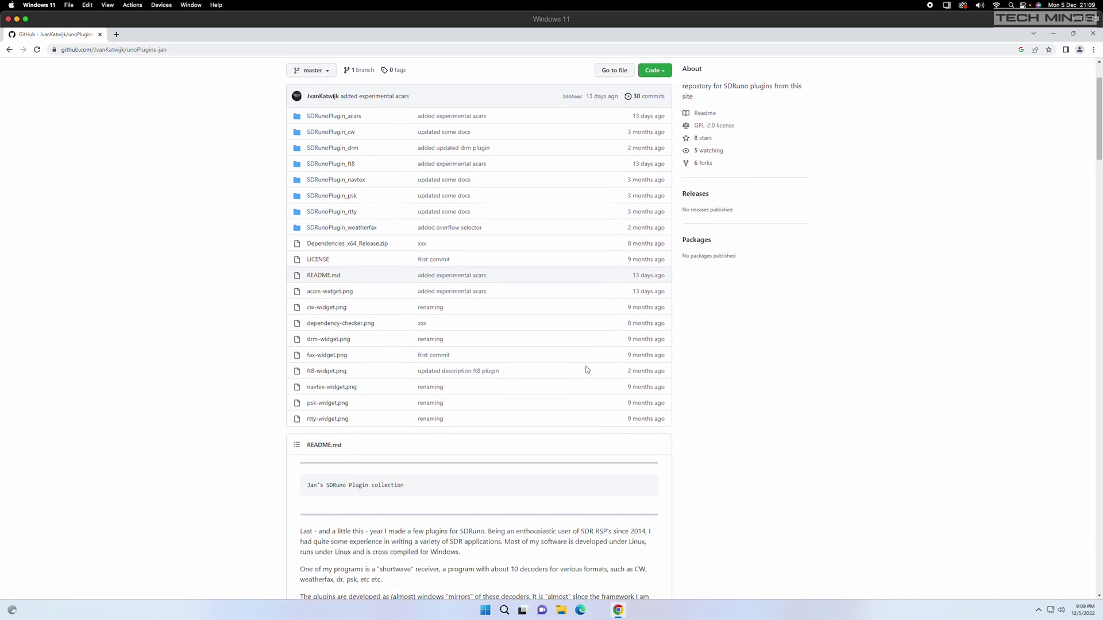
scroll(585, 366, "down", 2)
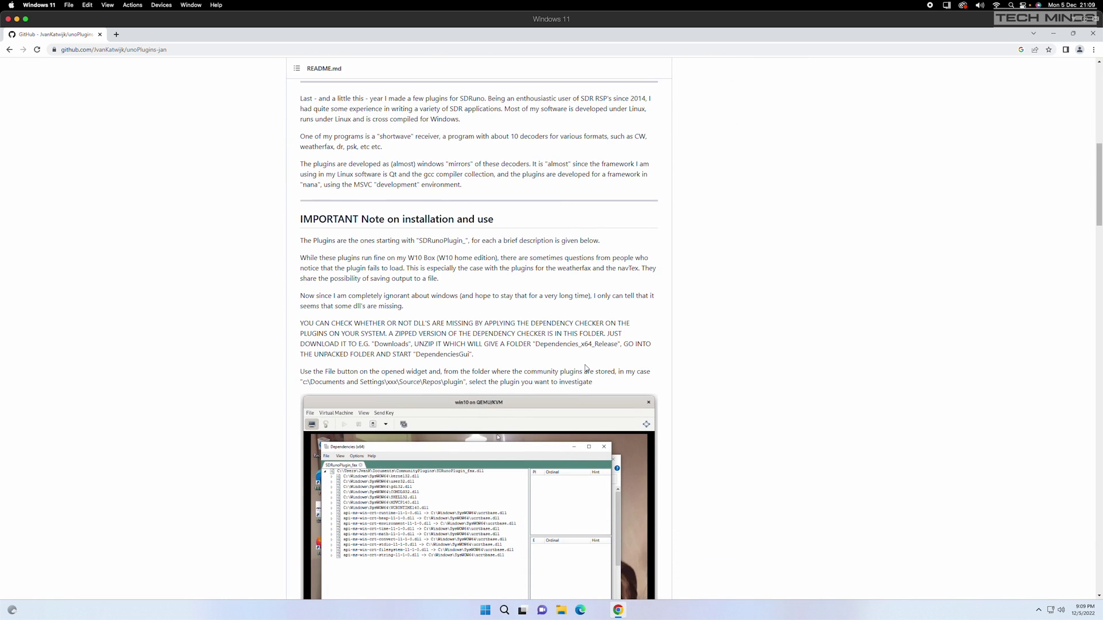
scroll(585, 366, "down", 3)
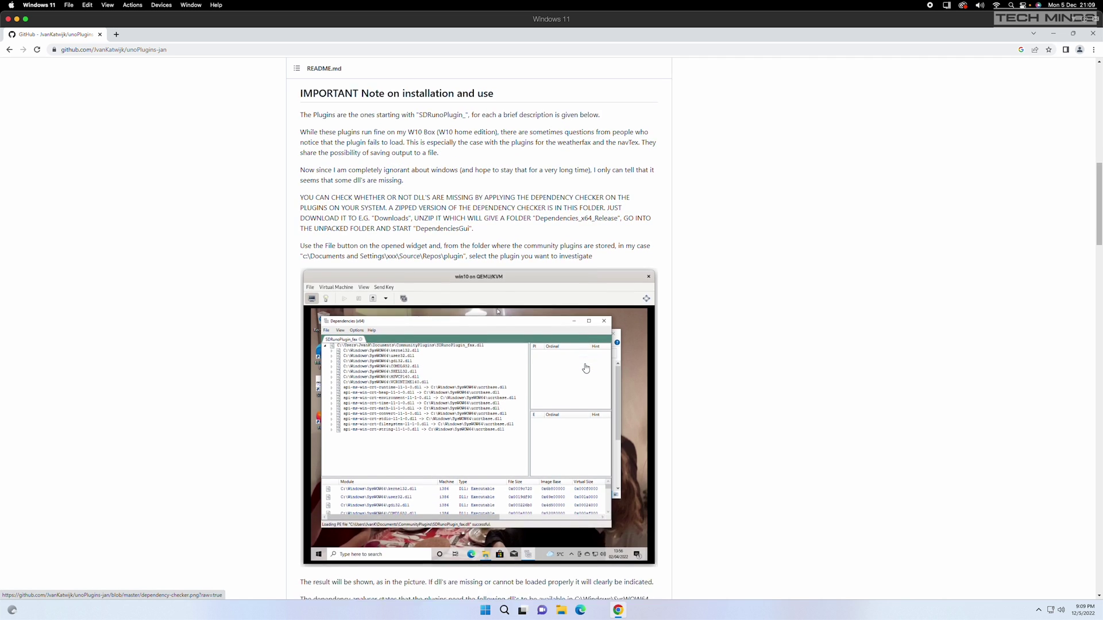
scroll(585, 368, "down", 8)
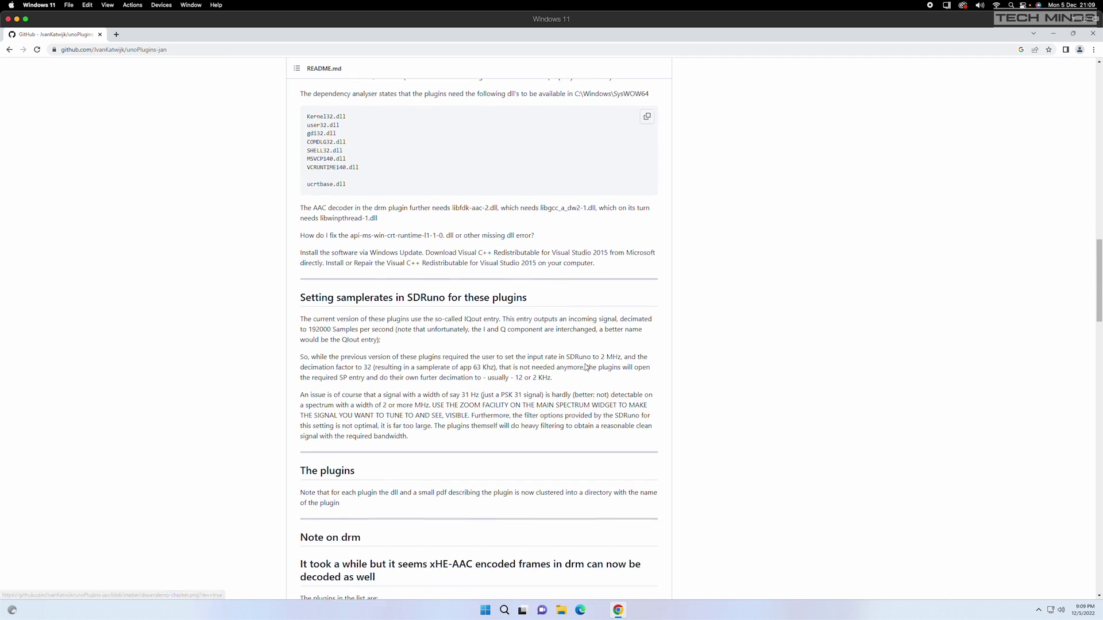
scroll(586, 367, "down", 5)
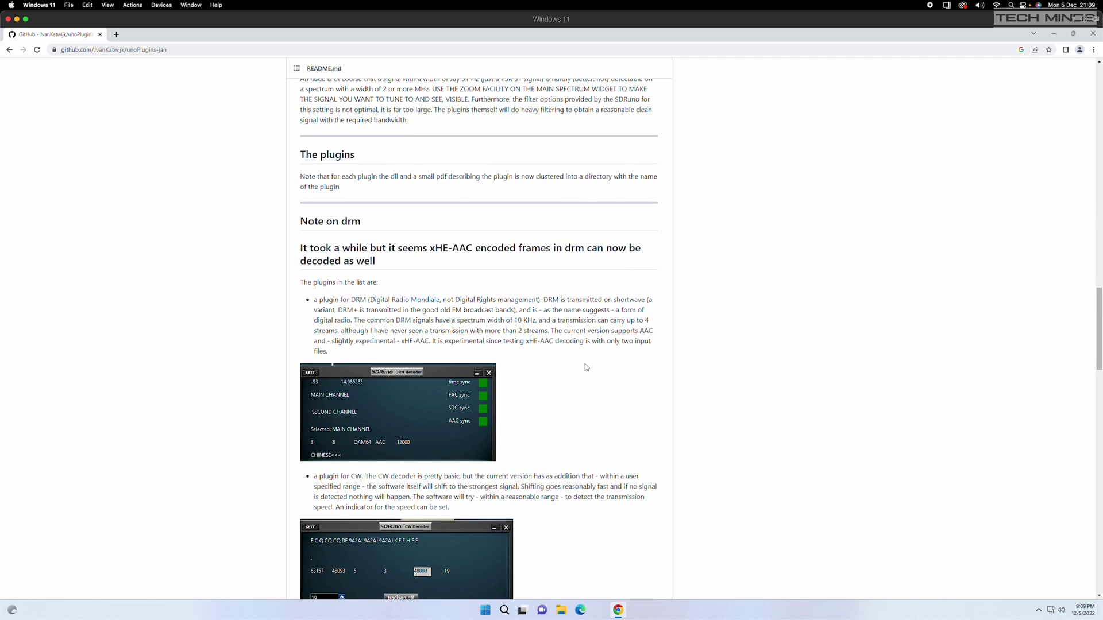
scroll(585, 367, "down", 7)
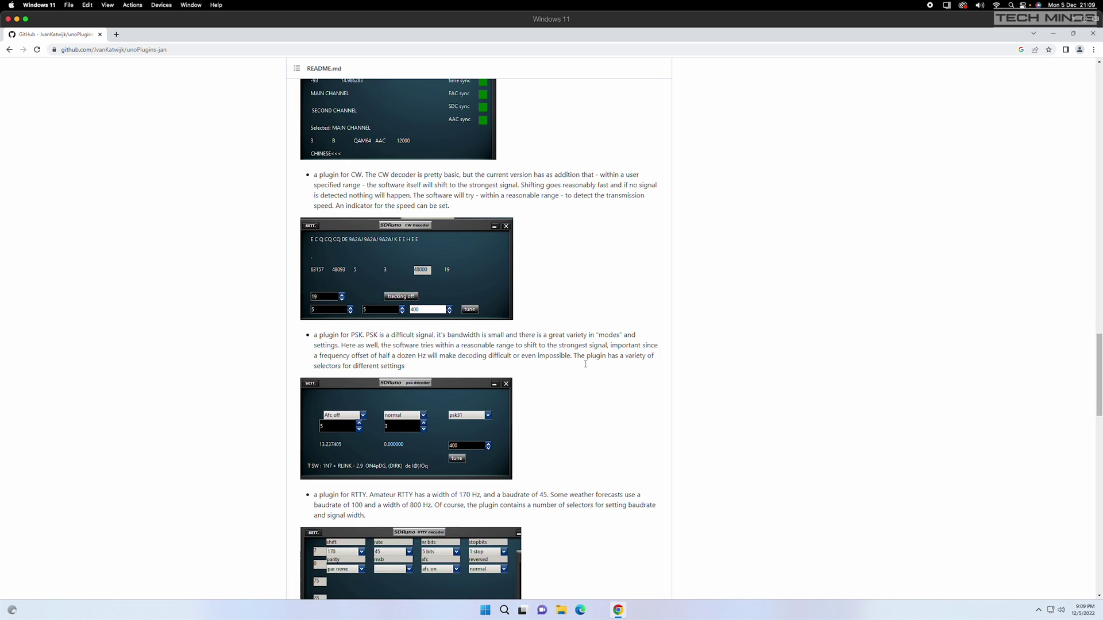
scroll(586, 367, "down", 3)
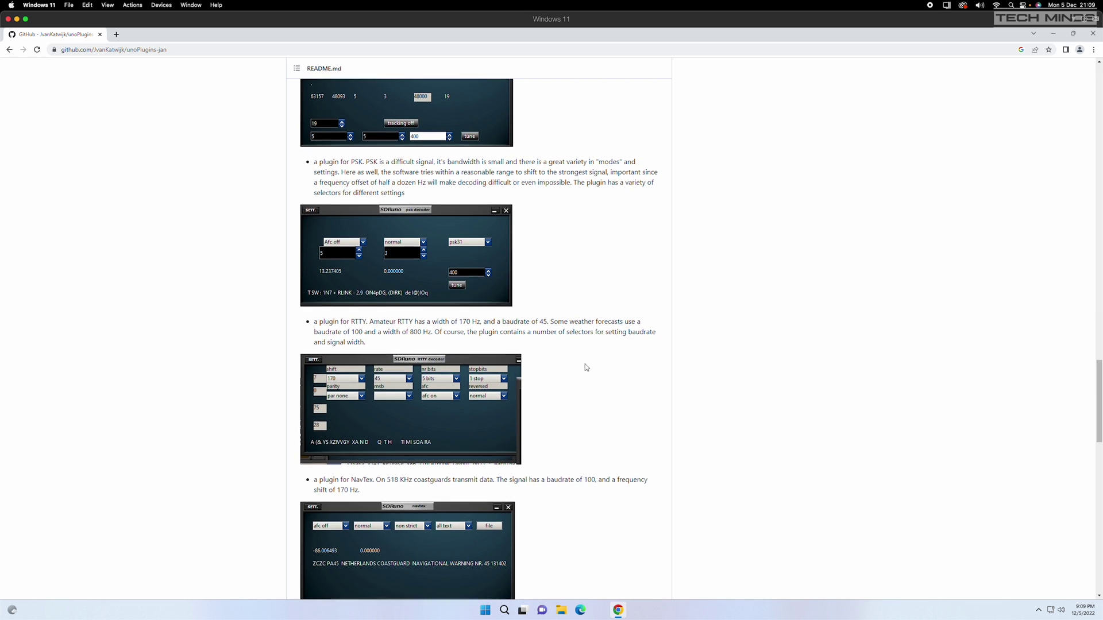
scroll(586, 367, "down", 2)
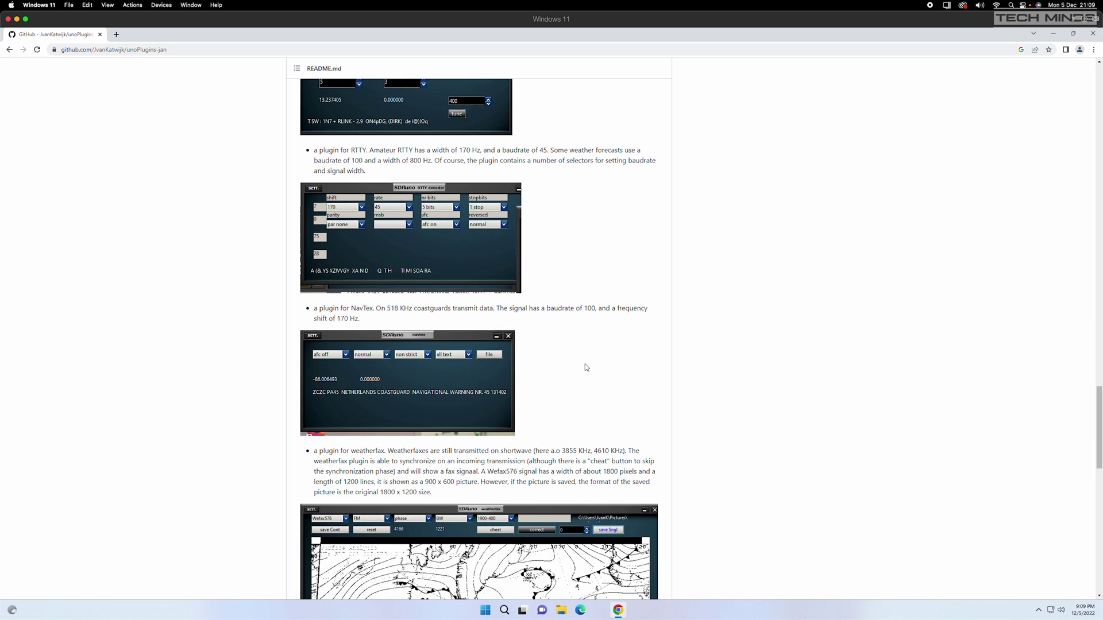
scroll(586, 367, "down", 6)
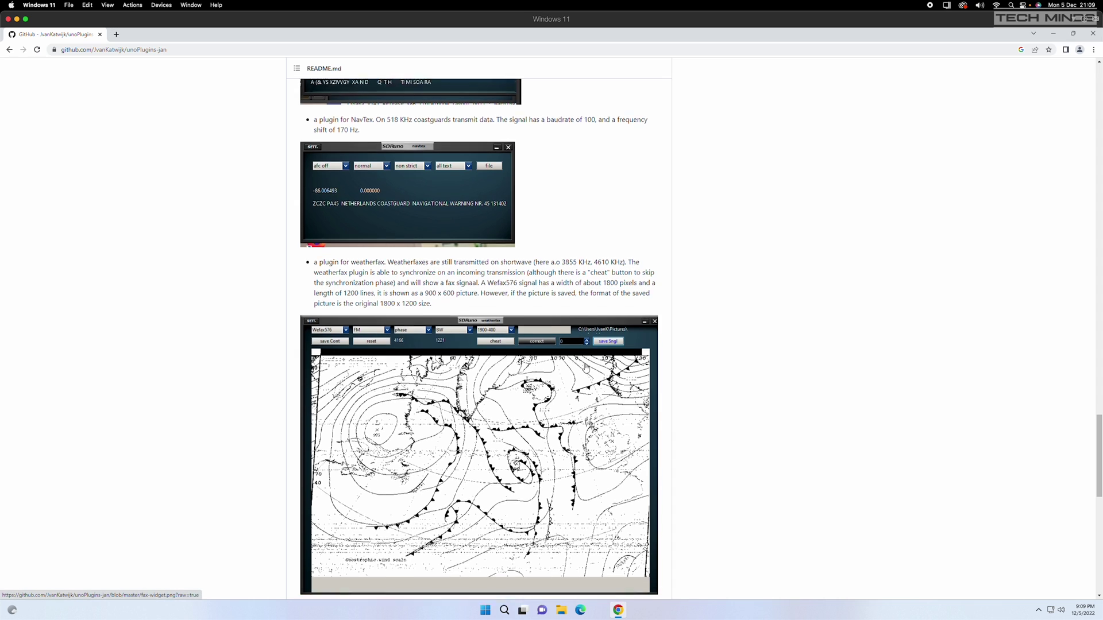
scroll(586, 367, "down", 4)
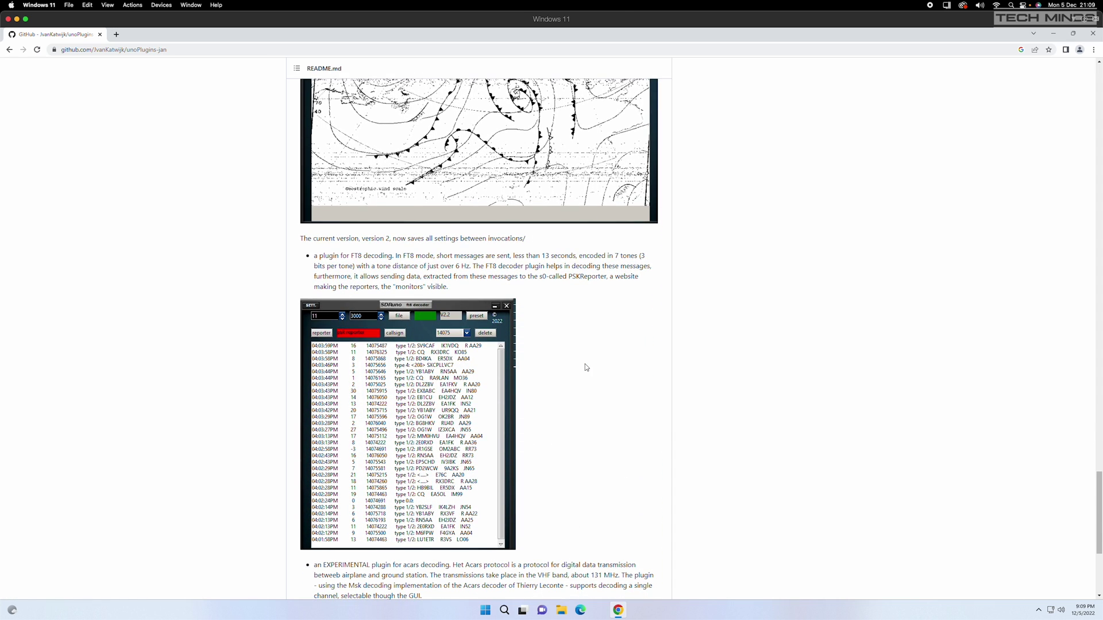
scroll(586, 367, "down", 3)
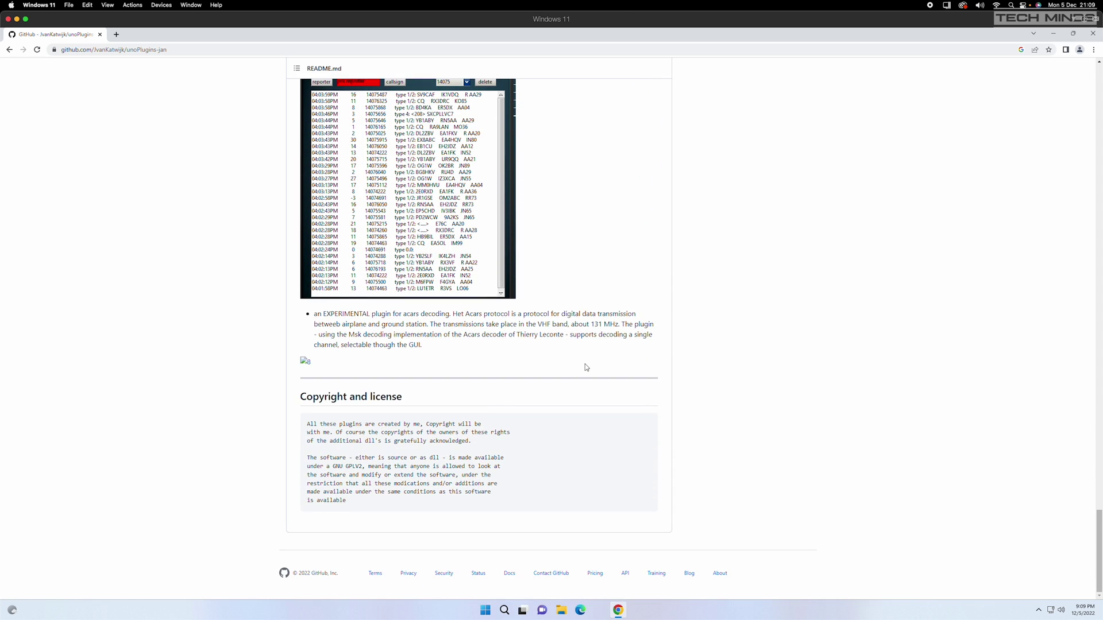
key("Home")
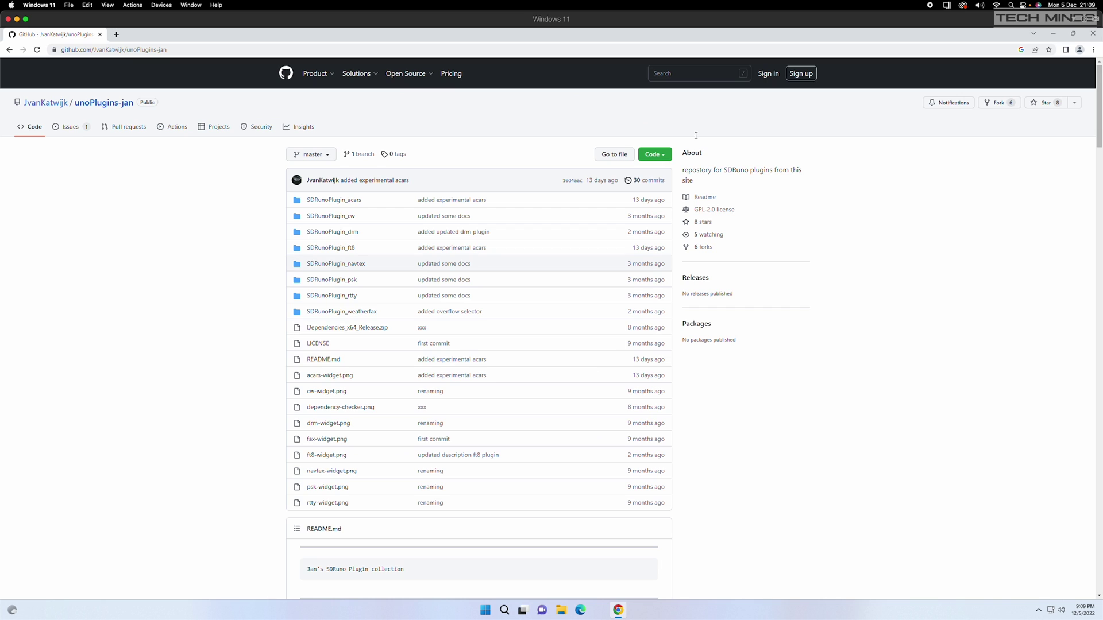
Download the repository as a ZIP and reveal unoPlugins-jan-master.zip in Downloads
left_click(655, 154)
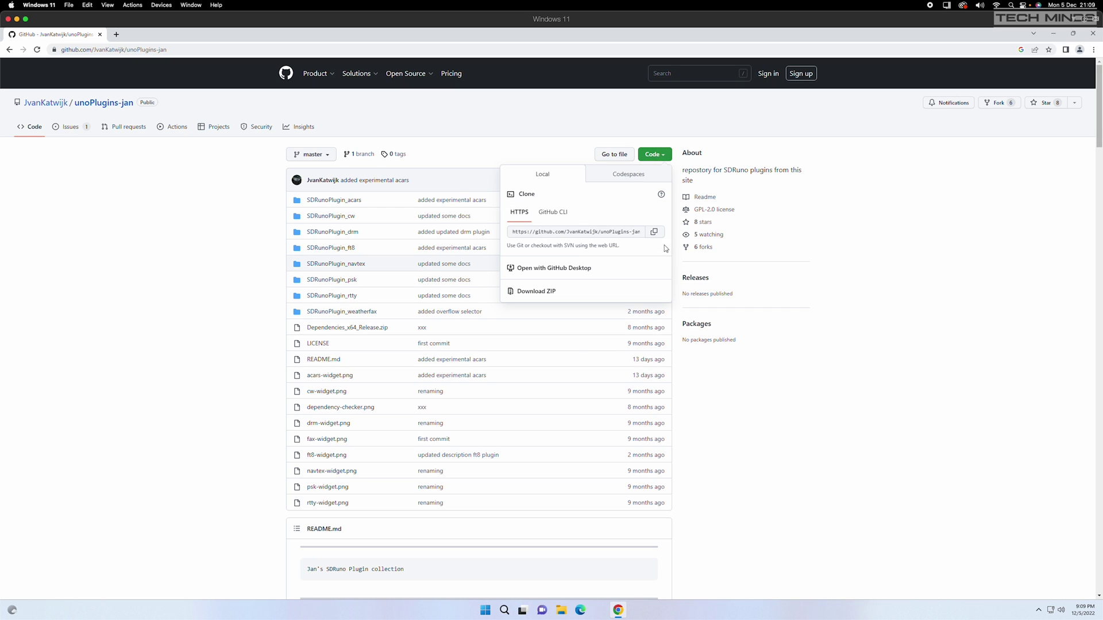
left_click(539, 292)
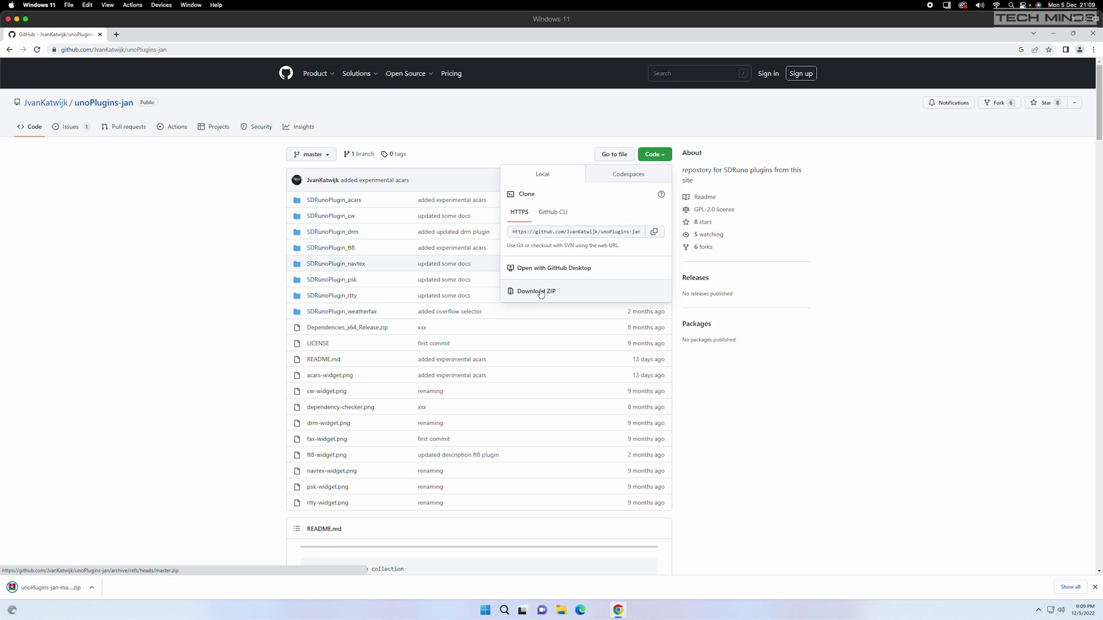
left_click(91, 587)
left_click(116, 556)
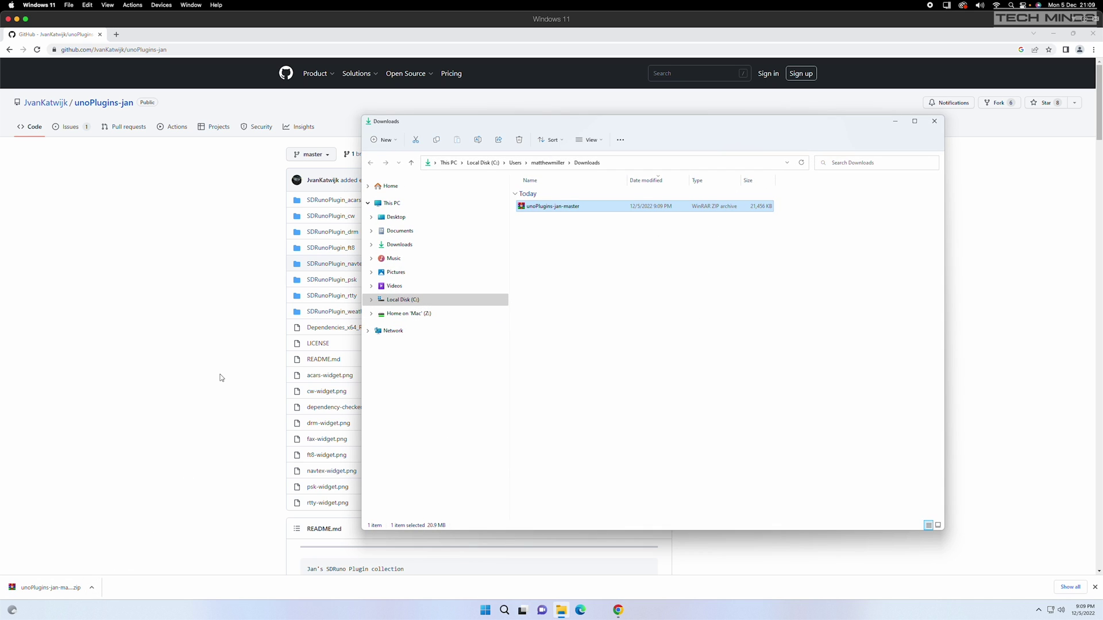
Extract unoPlugins-jan-master.zip to the suggested location and open the extracted folder
left_click(1054, 33)
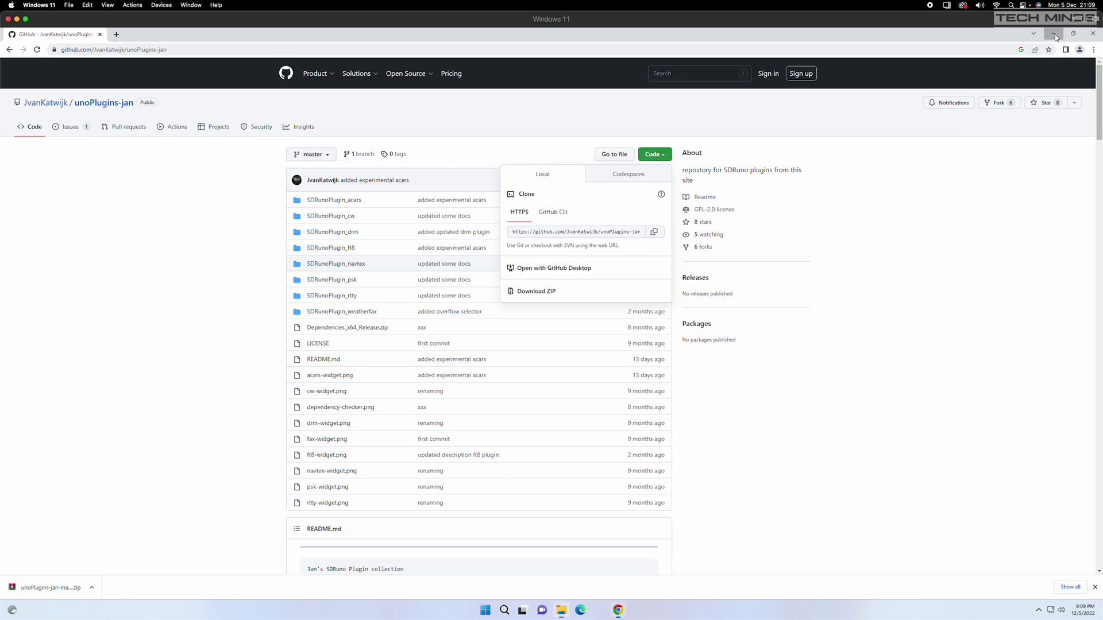
right_click(549, 209)
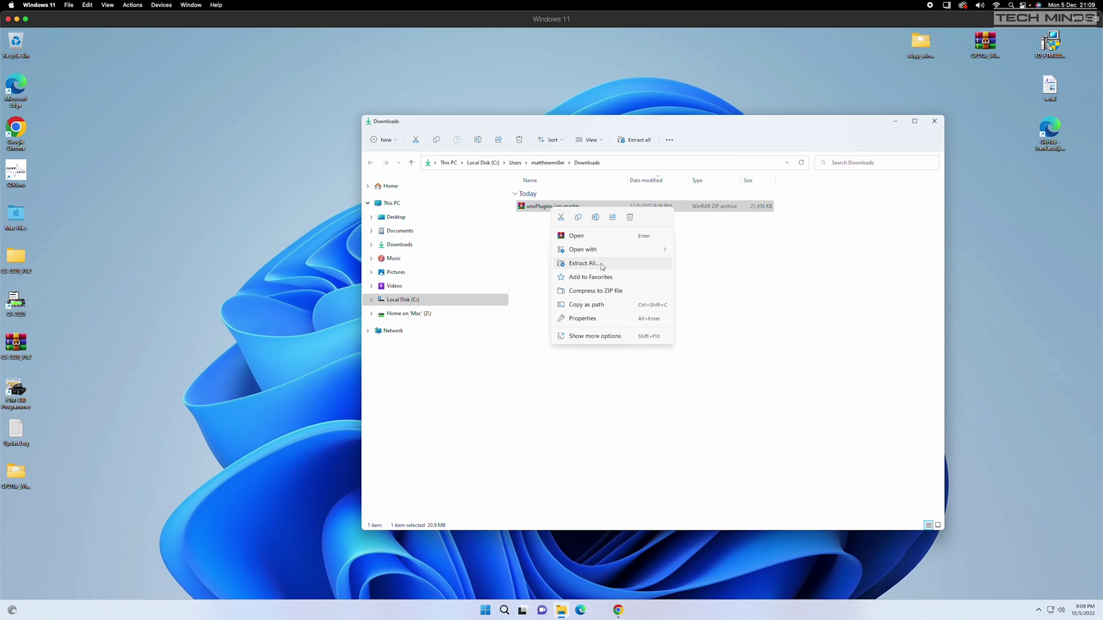
left_click(583, 263)
left_click(628, 400)
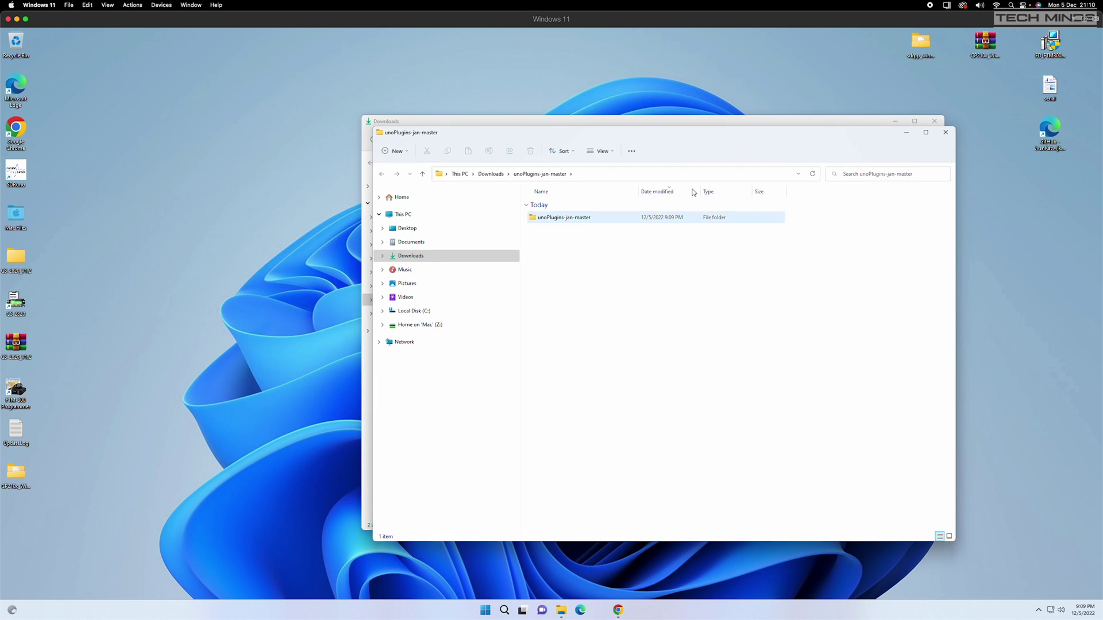
left_click(934, 121)
double_click(545, 219)
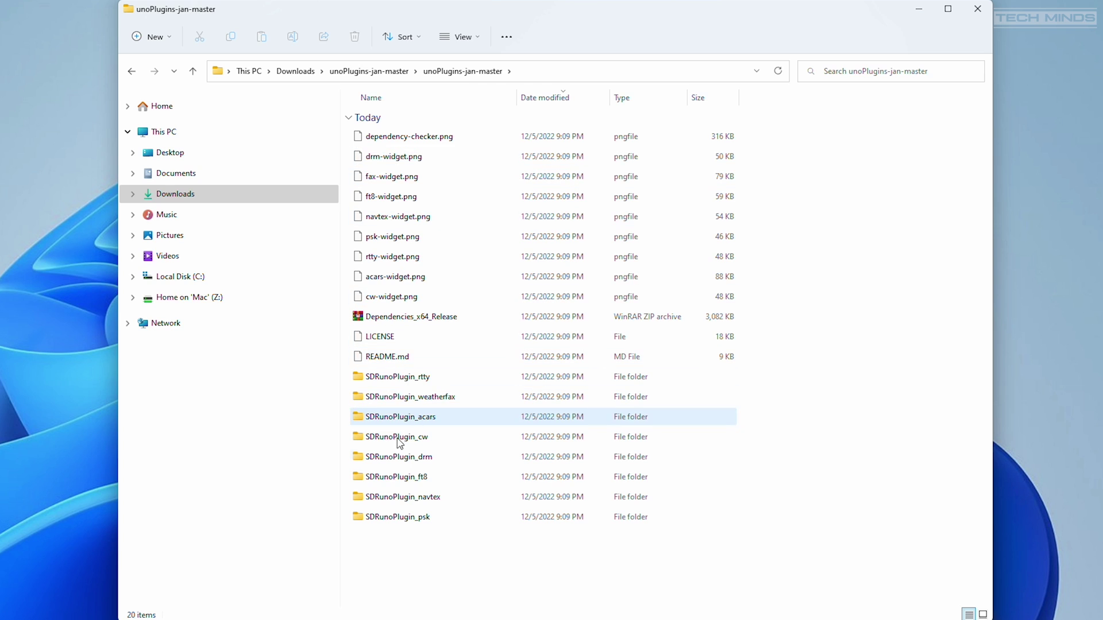
Copy all three files inside SDRunoPlugin_acars, then switch to the Documents folder
double_click(396, 416)
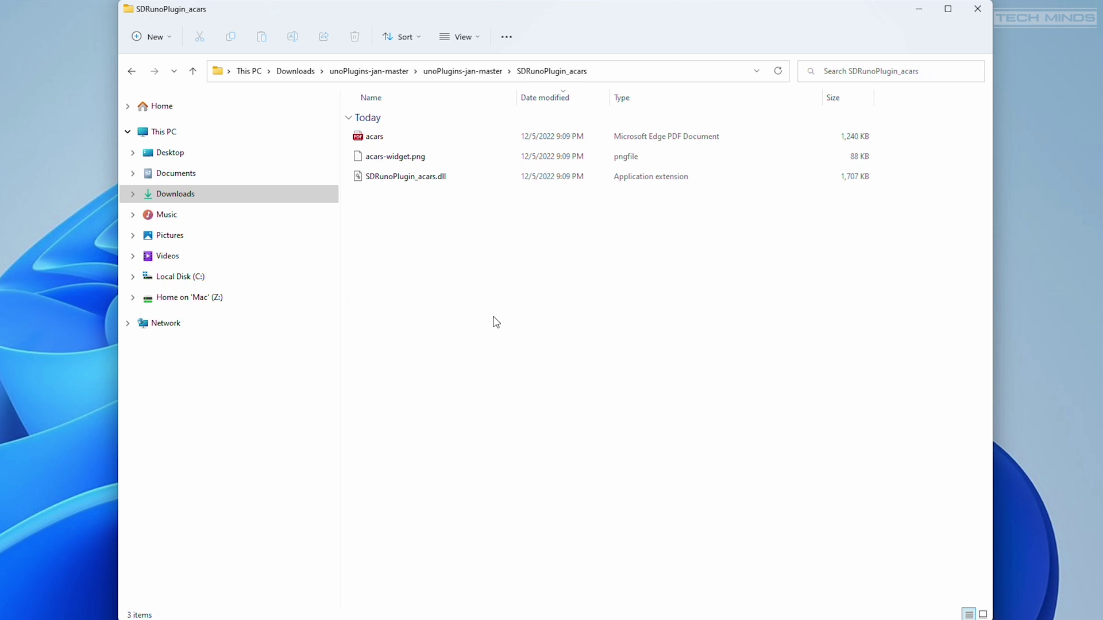
left_click_drag(427, 234, 379, 164)
right_click(383, 166)
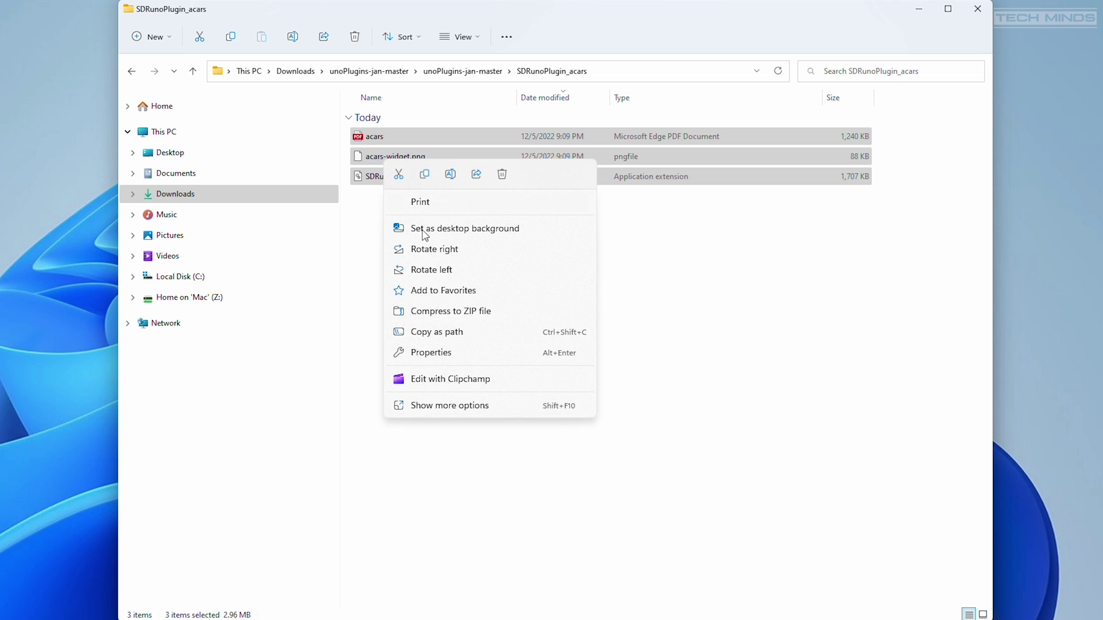
left_click(424, 177)
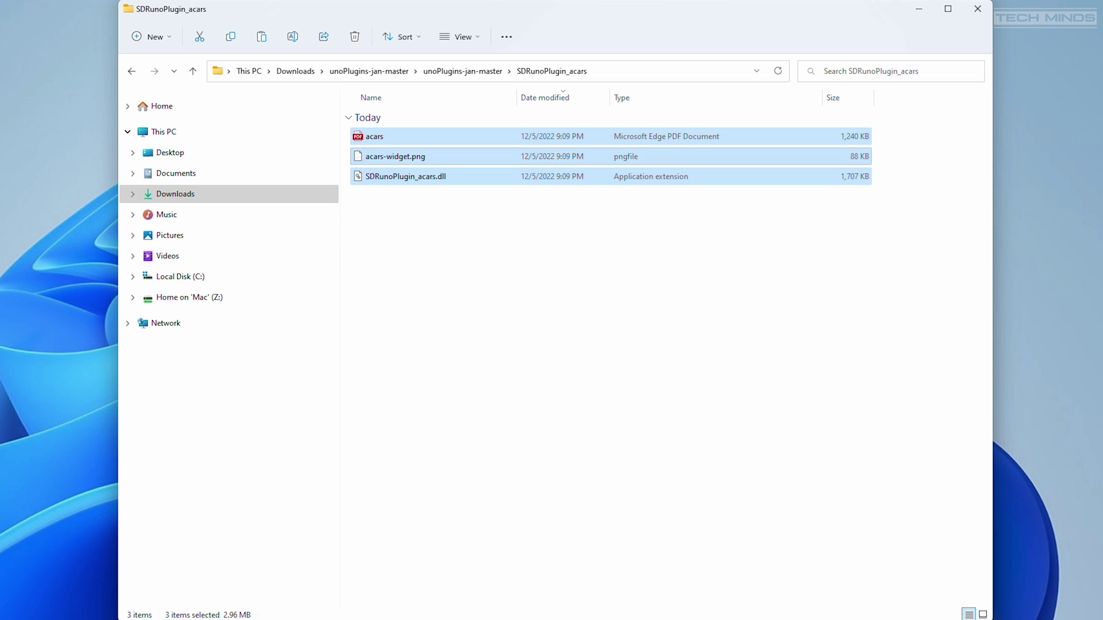
left_click(172, 175)
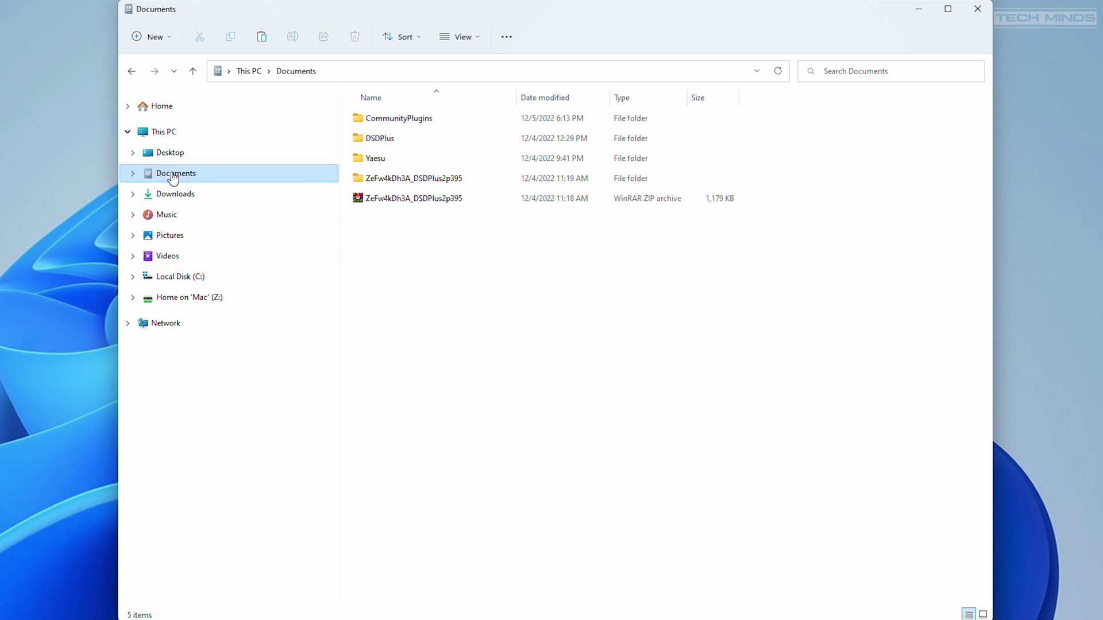
In CommunityPlugins, confirm the acars PDF, acars-widget.png and SDRunoPlugin_acars.dll are present
double_click(391, 118)
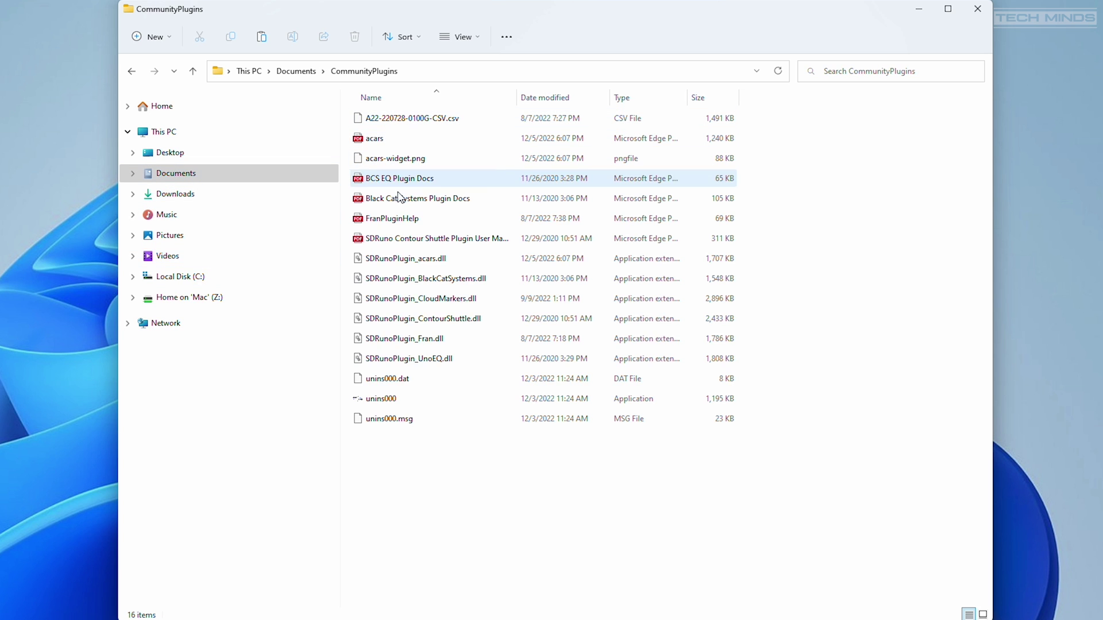
left_click(378, 141)
left_click(382, 159)
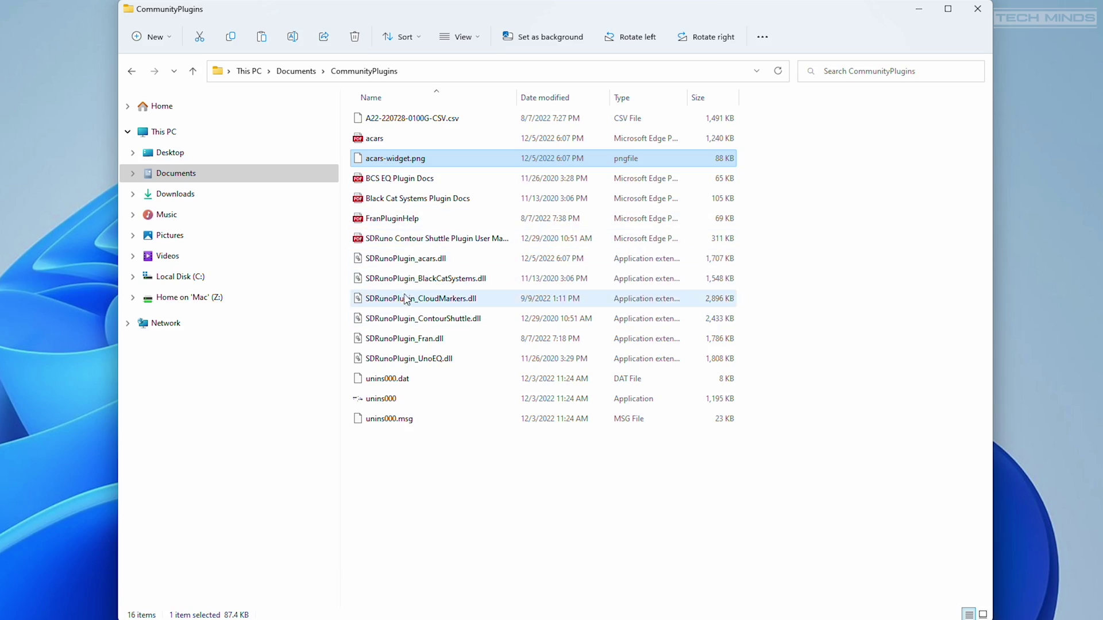
left_click(406, 262)
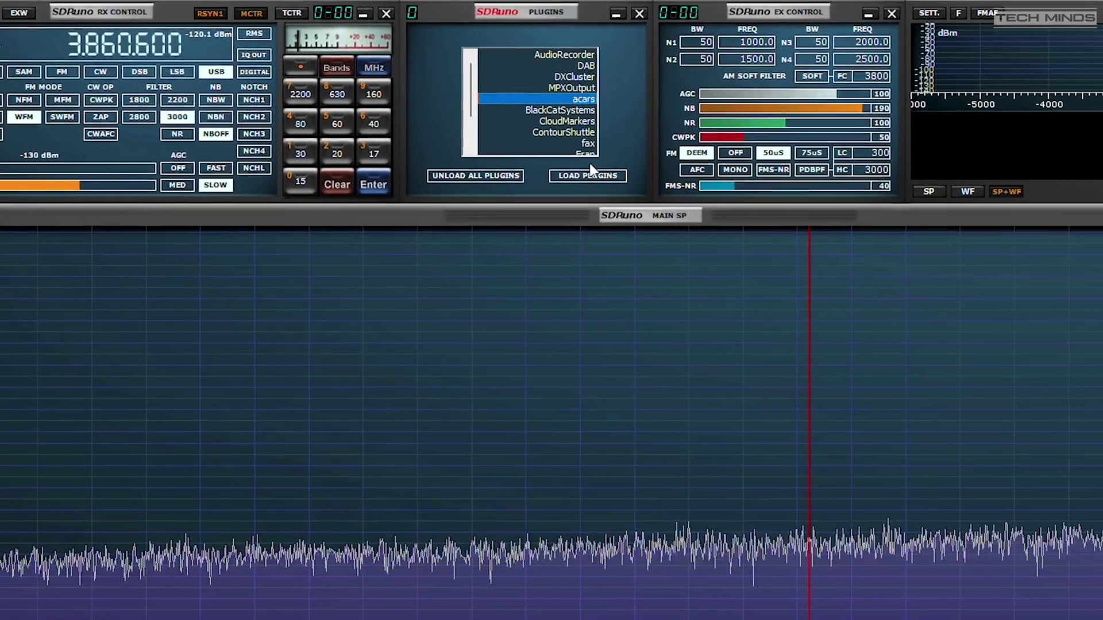
Load the acars plugin, move its decoder window right, switch to ANT B, and bring the decoder forward
left_click(586, 175)
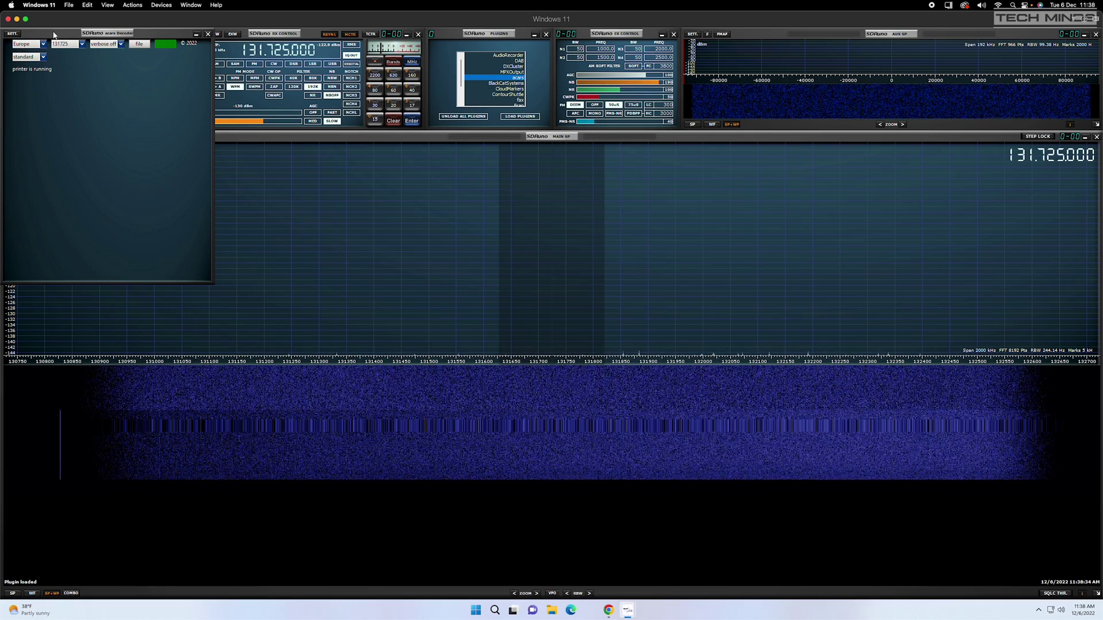
left_click_drag(54, 34, 727, 173)
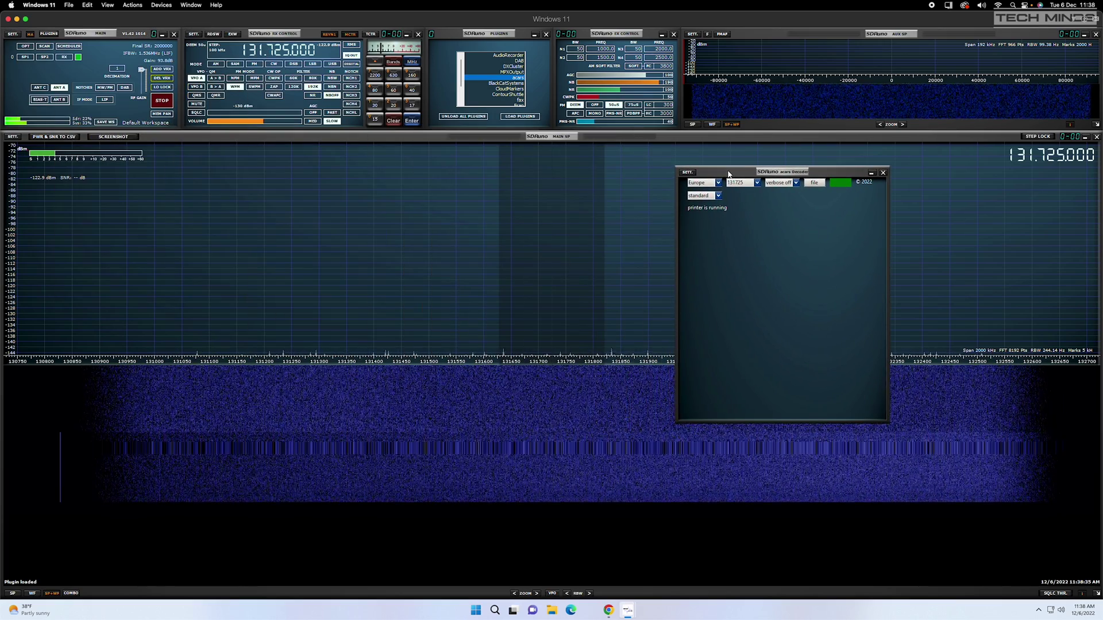
left_click(59, 99)
mouse_move(628, 609)
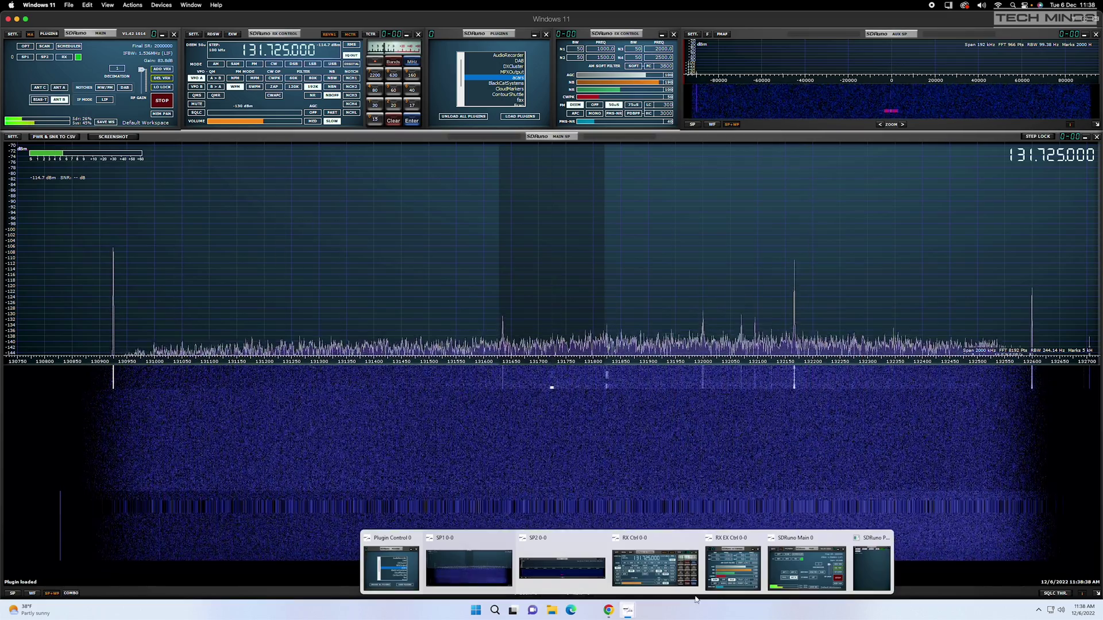
left_click(868, 566)
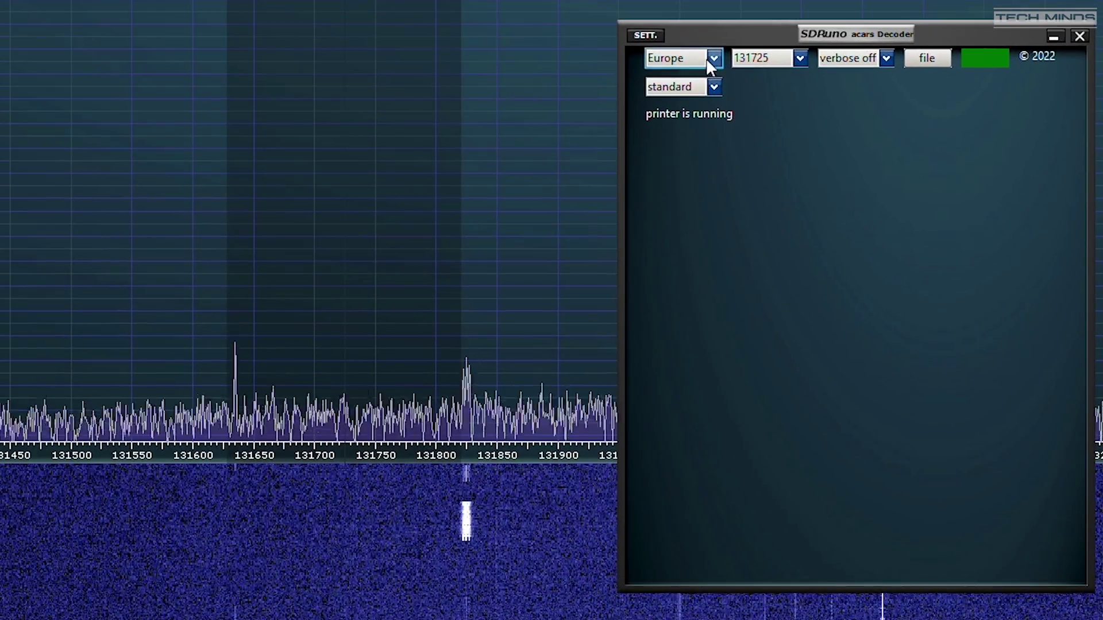
Leave the decoding region on Europe and tune the ACARS decoder to 131825
left_click(717, 183)
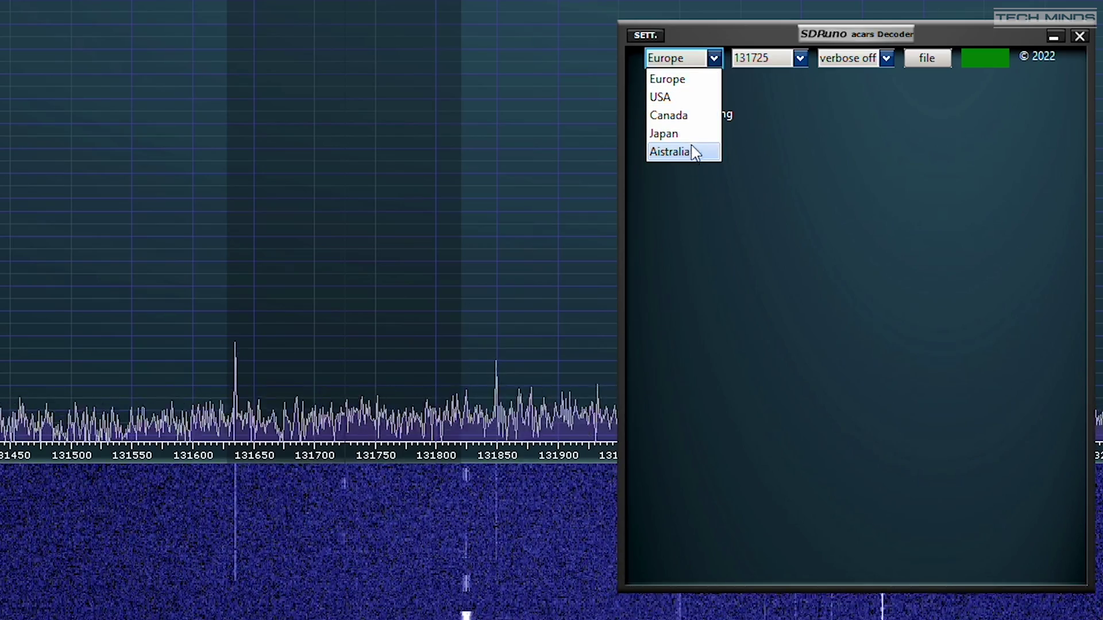
left_click(721, 35)
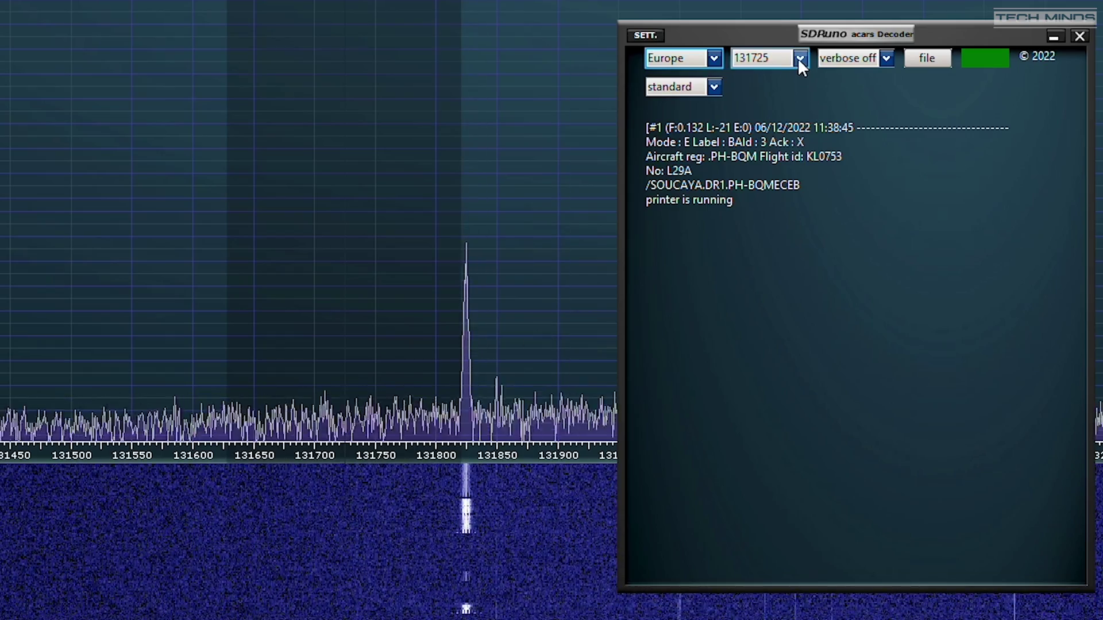
left_click(799, 59)
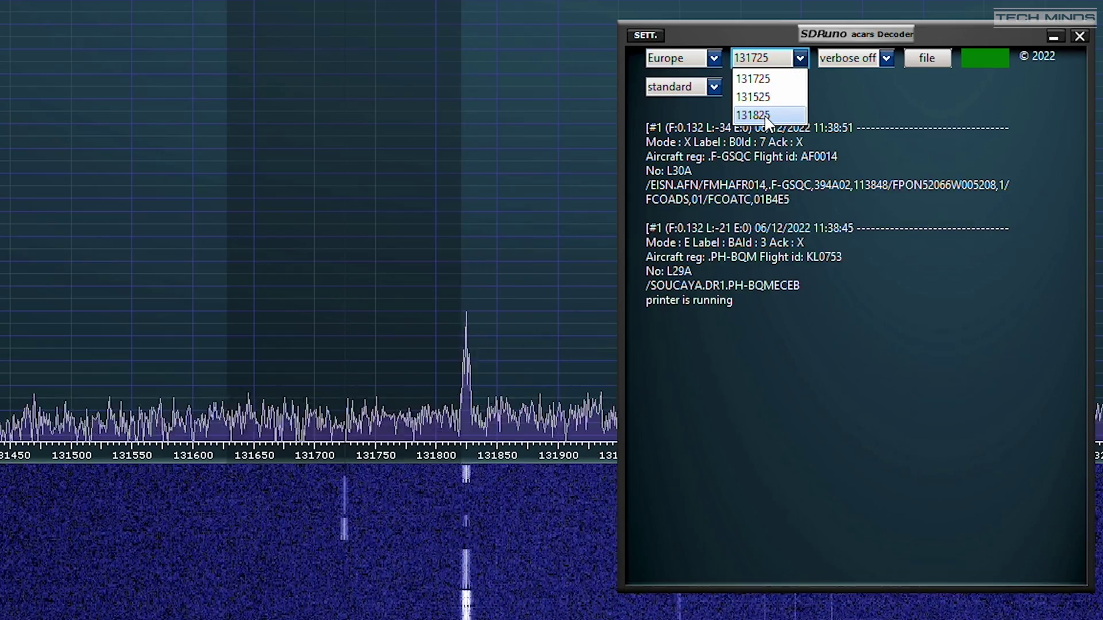
left_click(758, 115)
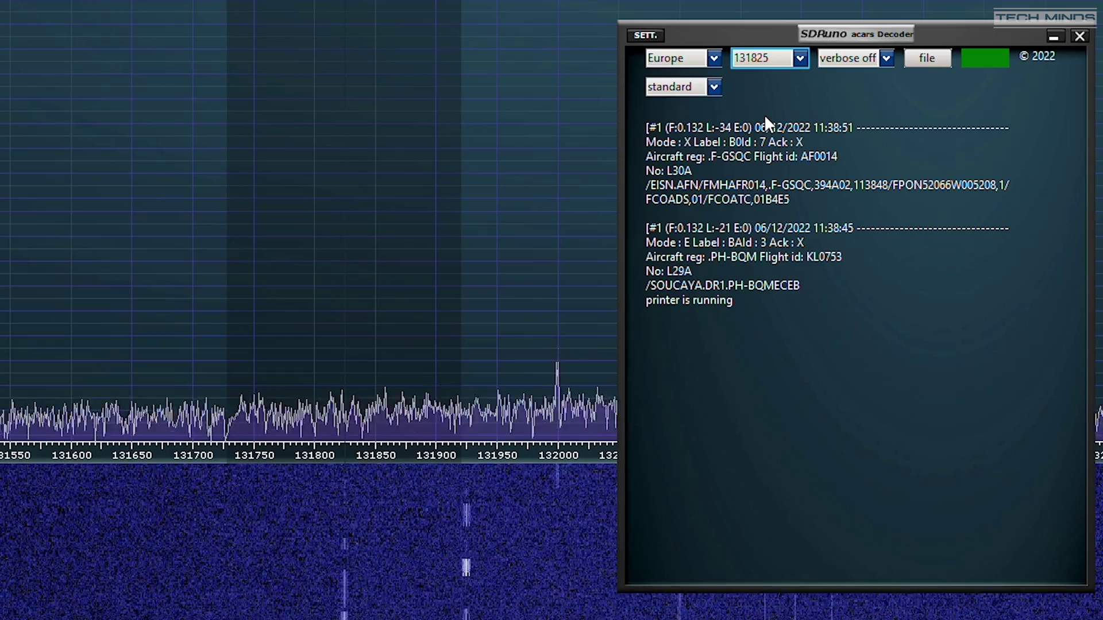